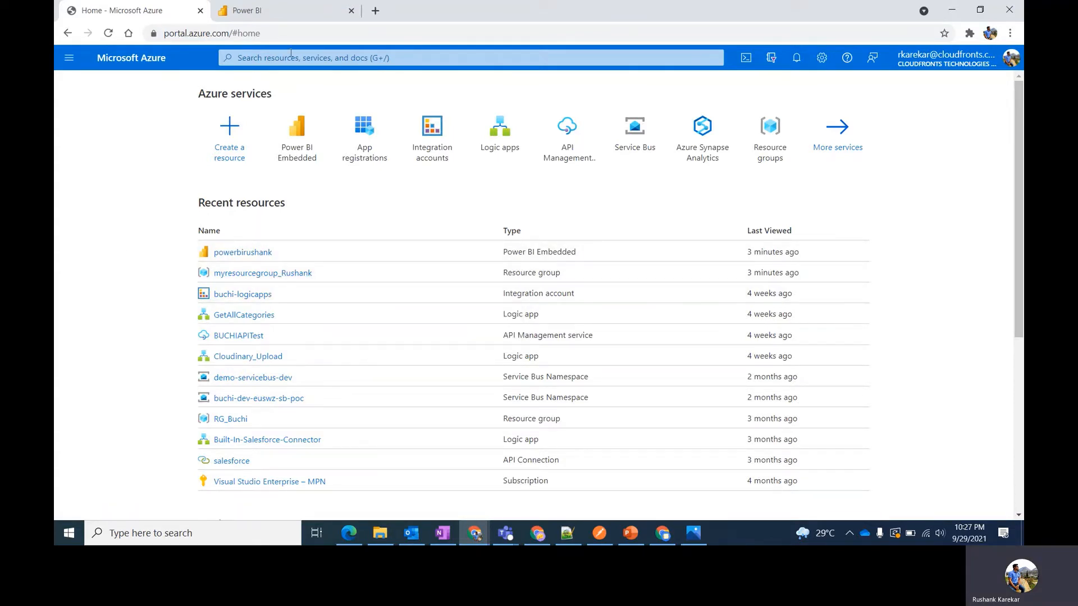
Find the Power BI Embedded service by searching for "power" and start creating a new resource.
{"action": "left_click", "coordinate": [416, 58]}
{"action": "type", "text": "po"}
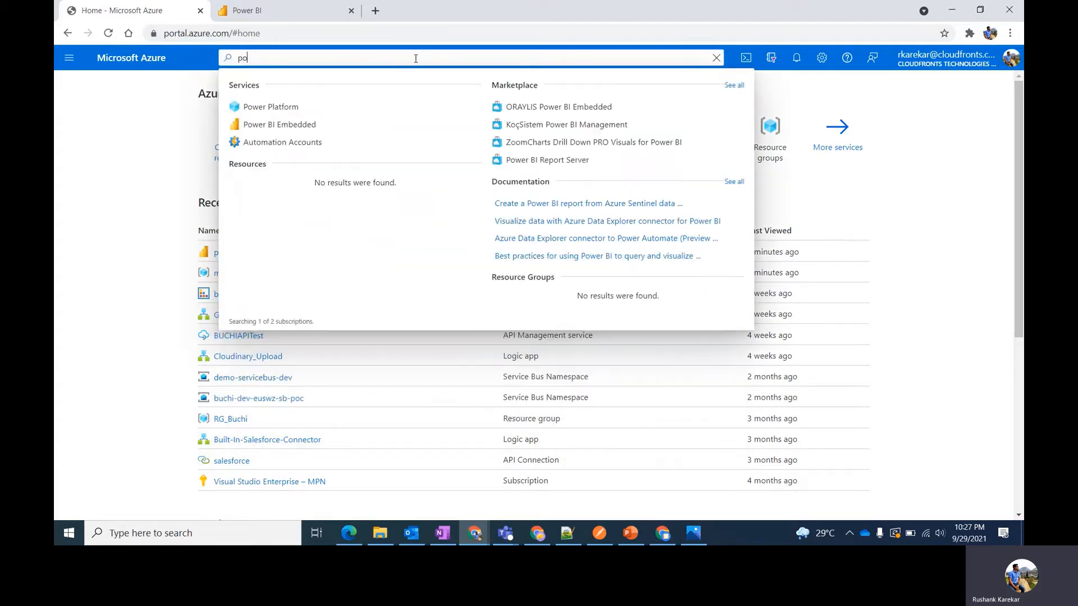
{"action": "type", "text": "wer"}
{"action": "left_click", "coordinate": [322, 129]}
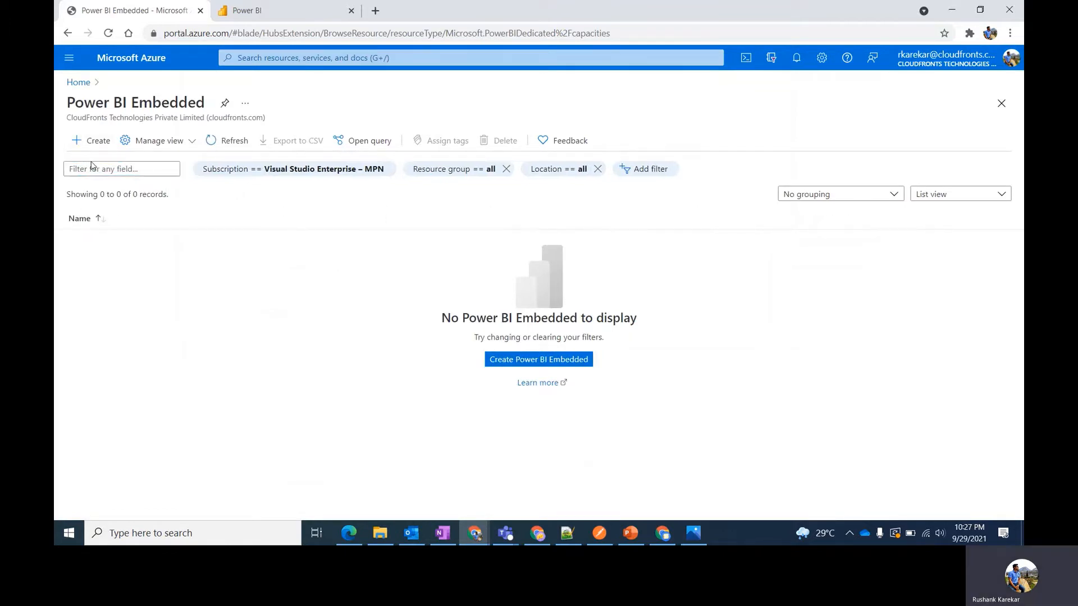
{"action": "left_click", "coordinate": [85, 141]}
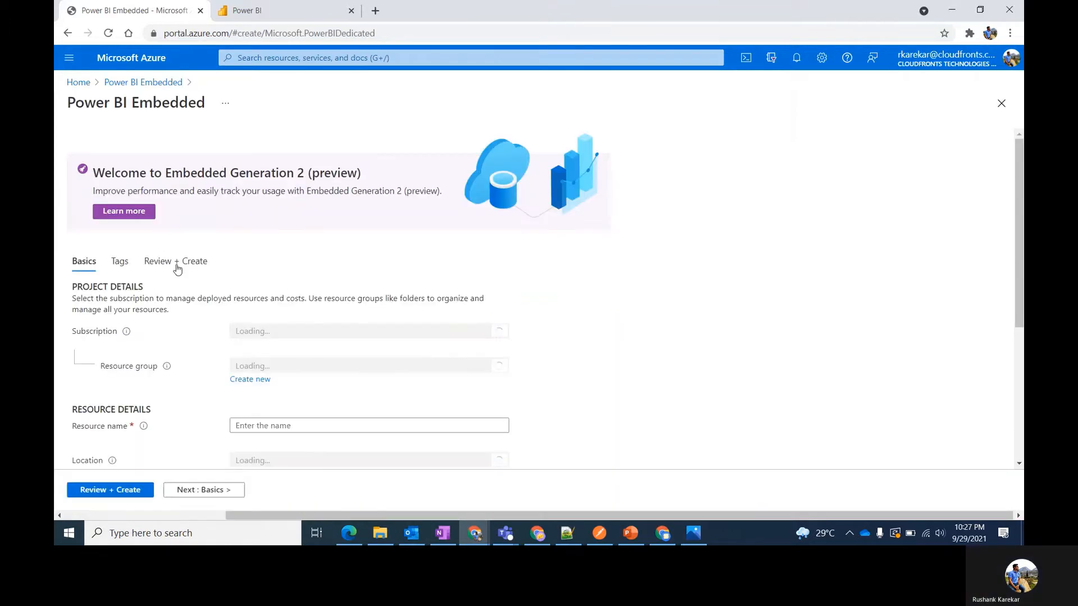
Assign the new resource to the existing resource group starting with "myresourcegroup" and name it powertest.
{"action": "scroll", "coordinate": [430, 344], "scroll_direction": "down", "scroll_amount": 3}
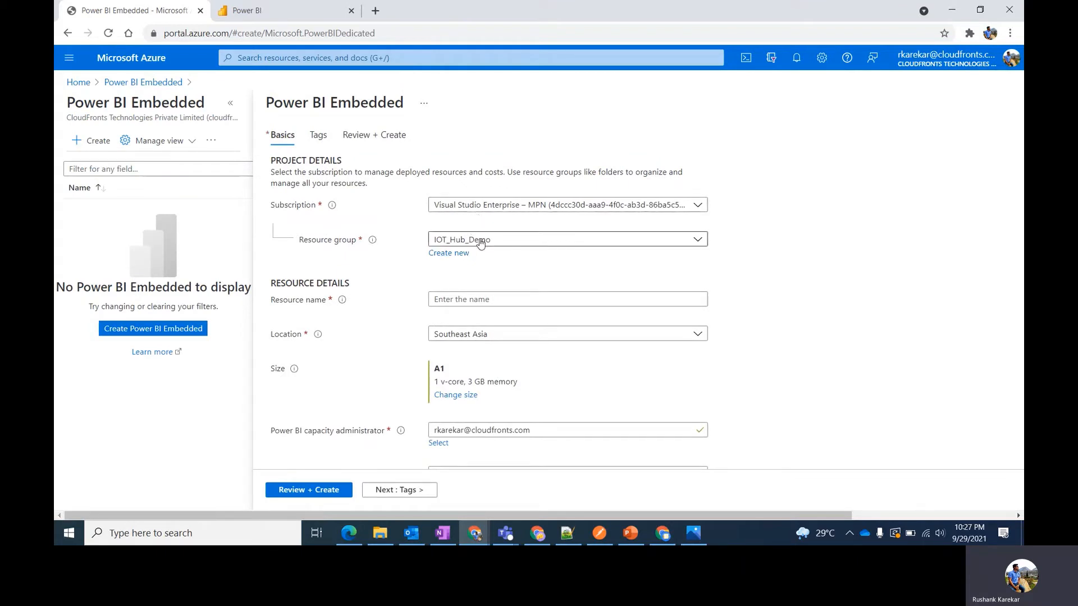
{"action": "left_click", "coordinate": [480, 241]}
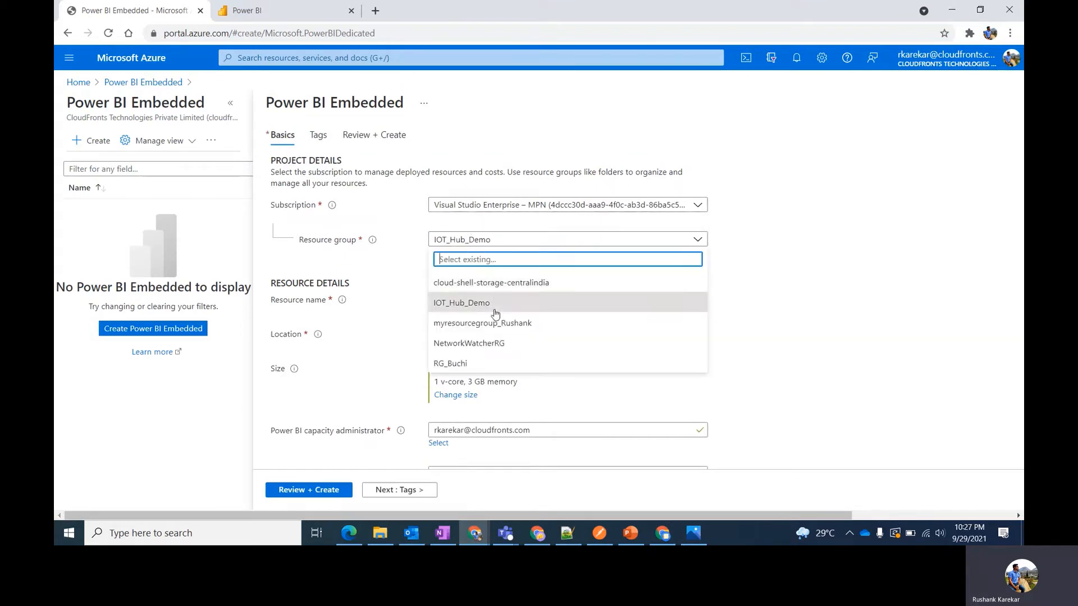
{"action": "left_click", "coordinate": [490, 330]}
{"action": "left_click", "coordinate": [466, 299]}
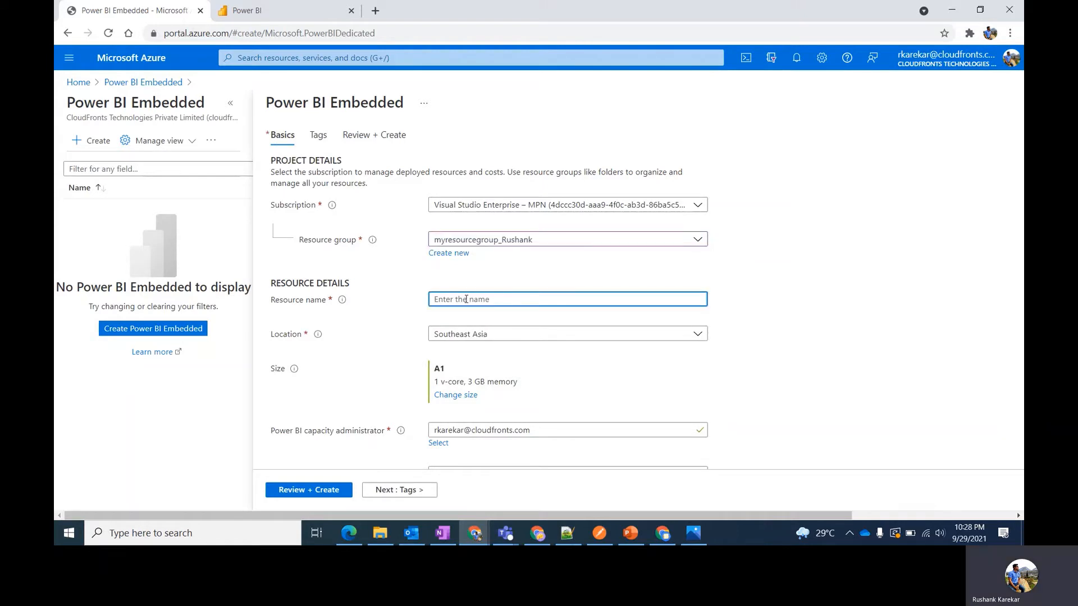
{"action": "type", "text": "powertest"}
Choose Embedded Generation 2 (preview) as the resource mode.
{"action": "scroll", "coordinate": [482, 427], "scroll_direction": "down", "scroll_amount": 2}
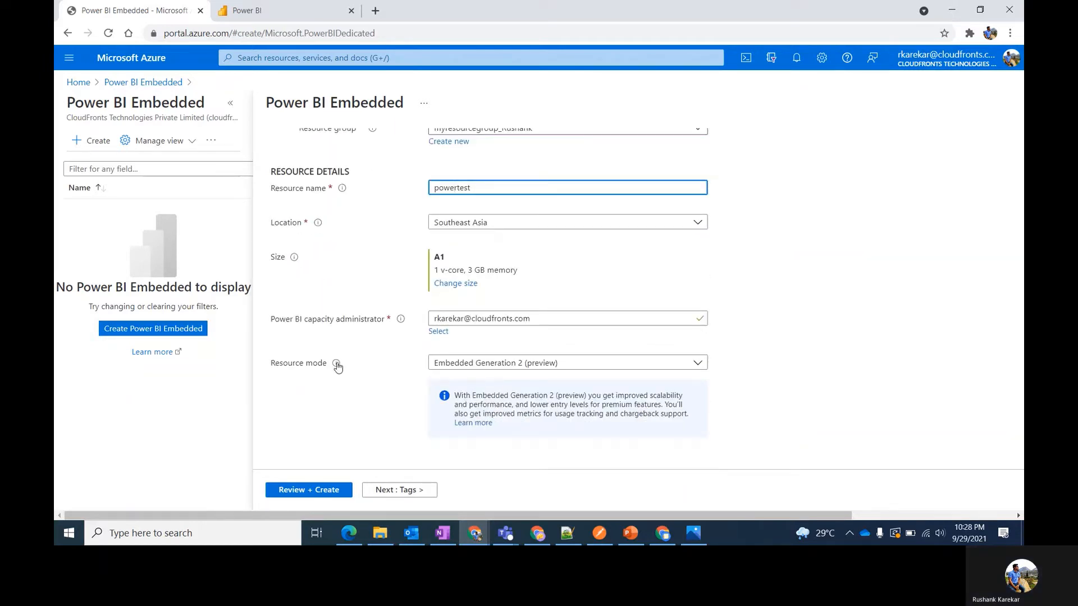
{"action": "left_click", "coordinate": [478, 368]}
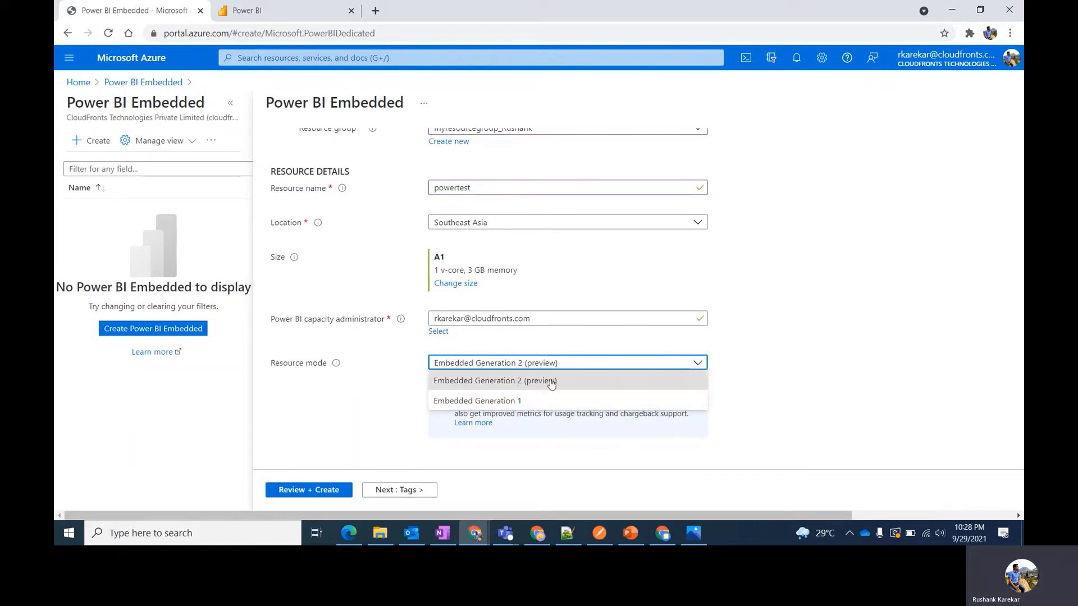
{"action": "left_click", "coordinate": [579, 378]}
Create the Power BI Embedded resource without tags and open it once it is deployed.
{"action": "left_click", "coordinate": [409, 492]}
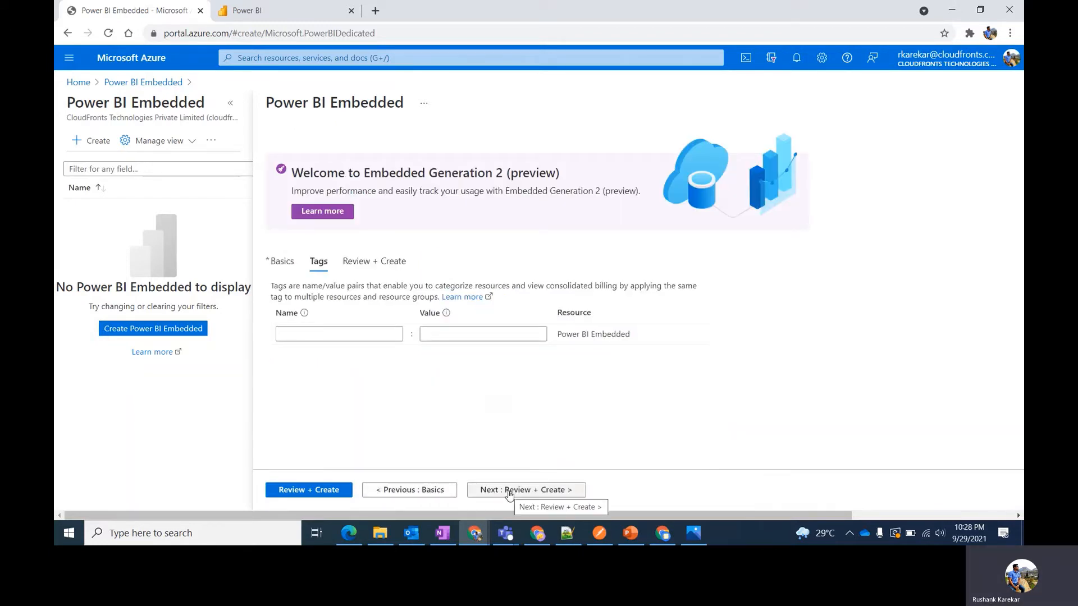
{"action": "left_click", "coordinate": [509, 491]}
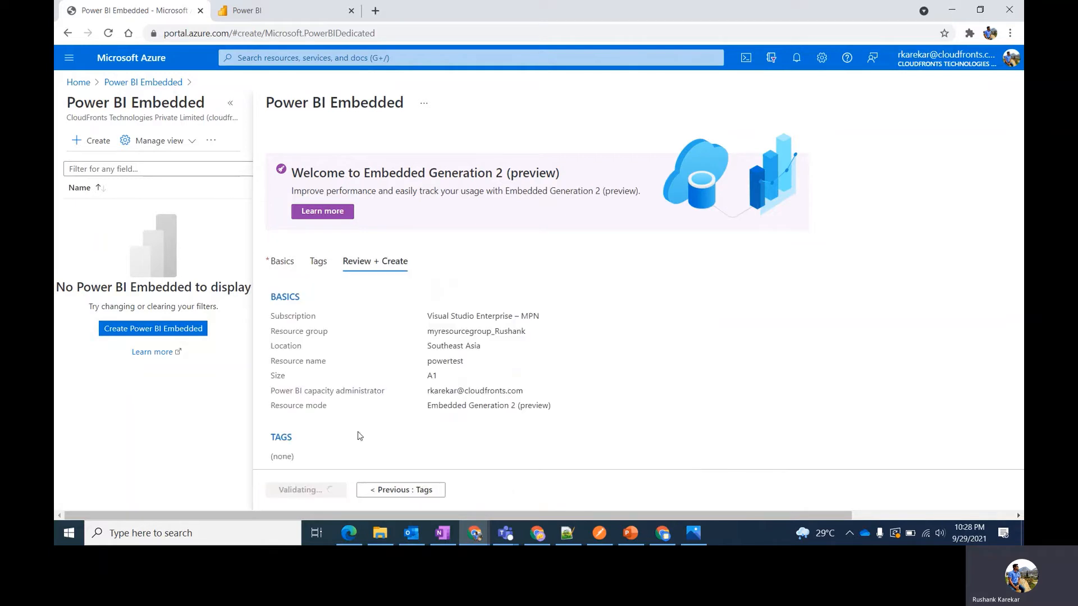
{"action": "scroll", "coordinate": [329, 384], "scroll_direction": "down", "scroll_amount": 1}
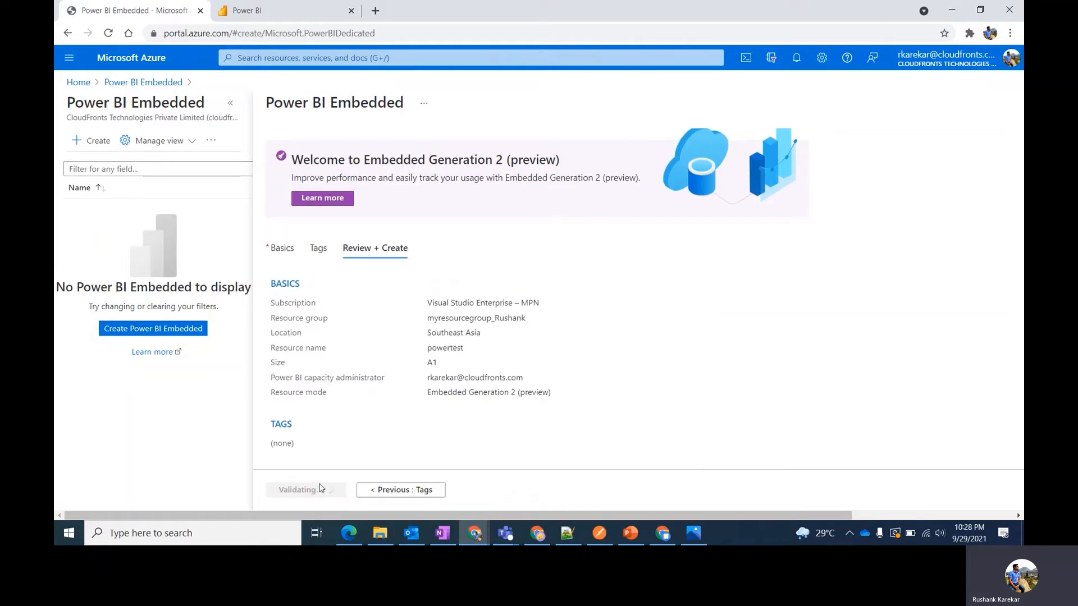
{"action": "left_click", "coordinate": [292, 492]}
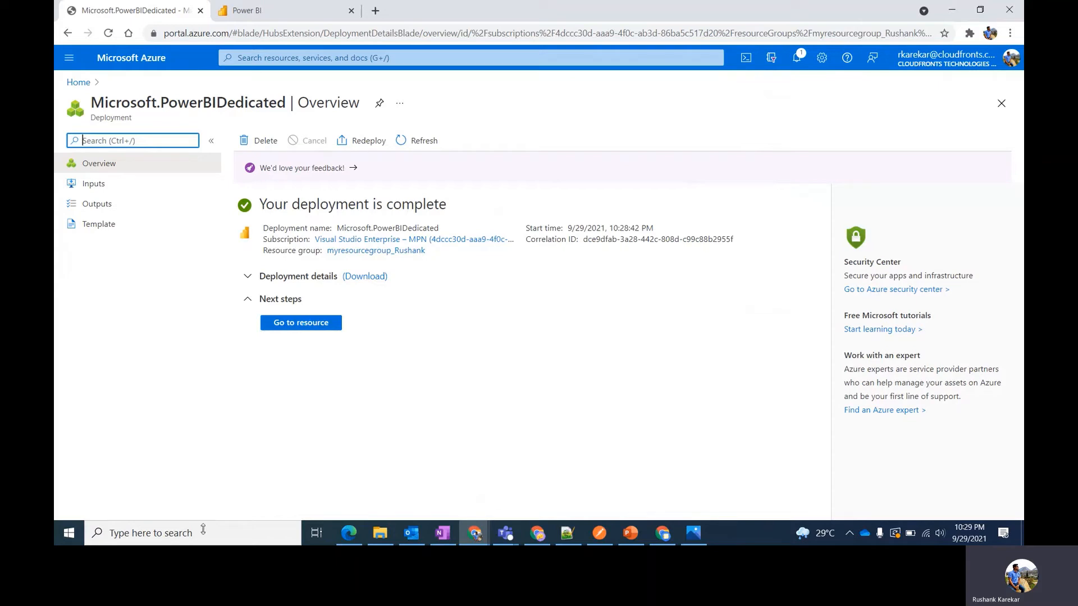
{"action": "left_click", "coordinate": [284, 323]}
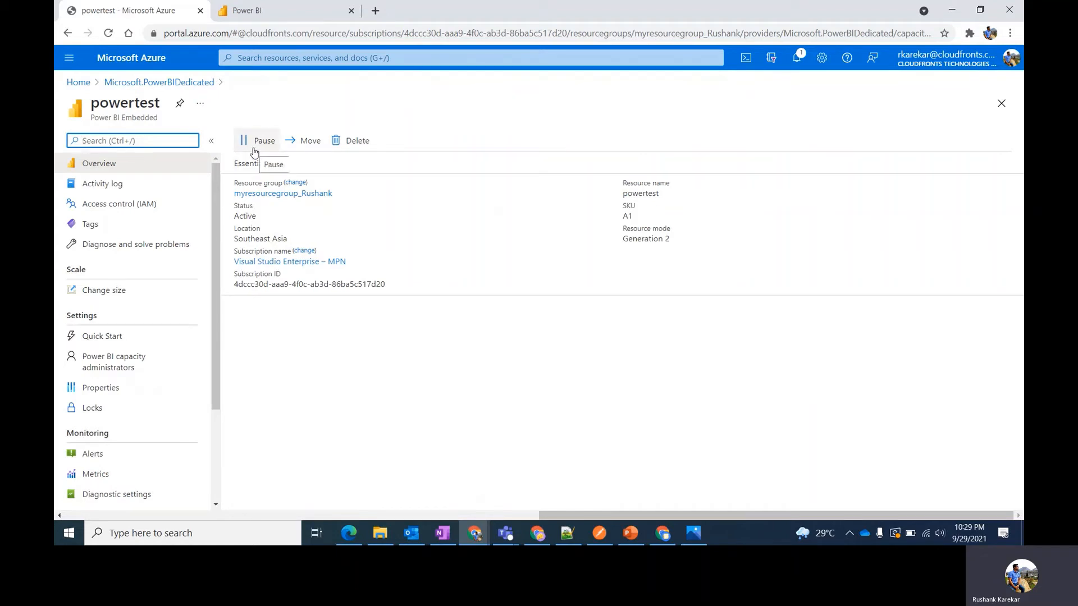
Switch to Power BI and start a new workspace named powerbipremium.
{"action": "left_click", "coordinate": [271, 7]}
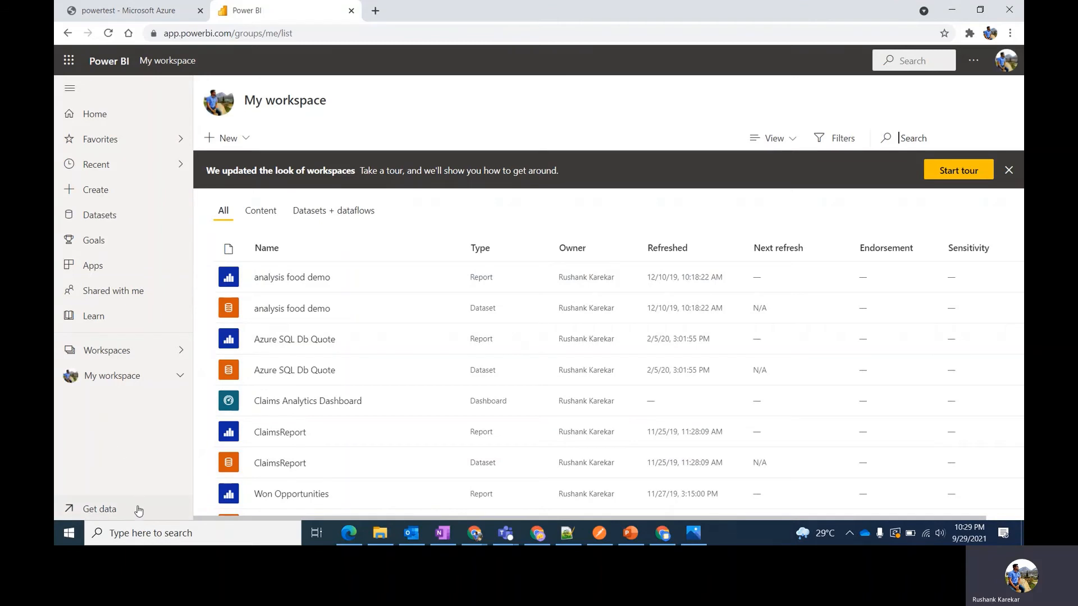
{"action": "left_click", "coordinate": [108, 354]}
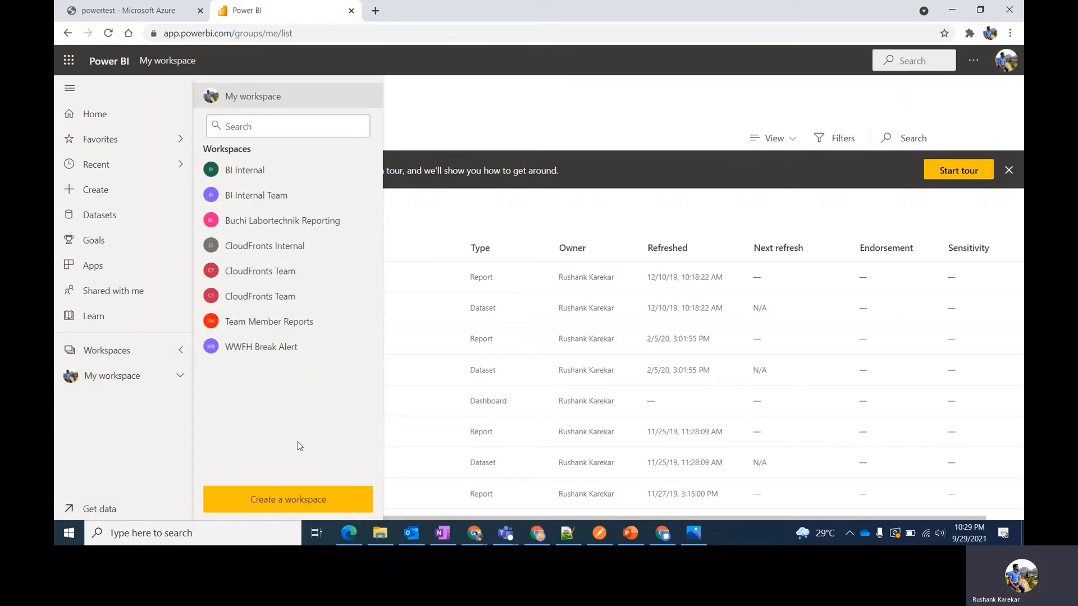
{"action": "left_click", "coordinate": [292, 501]}
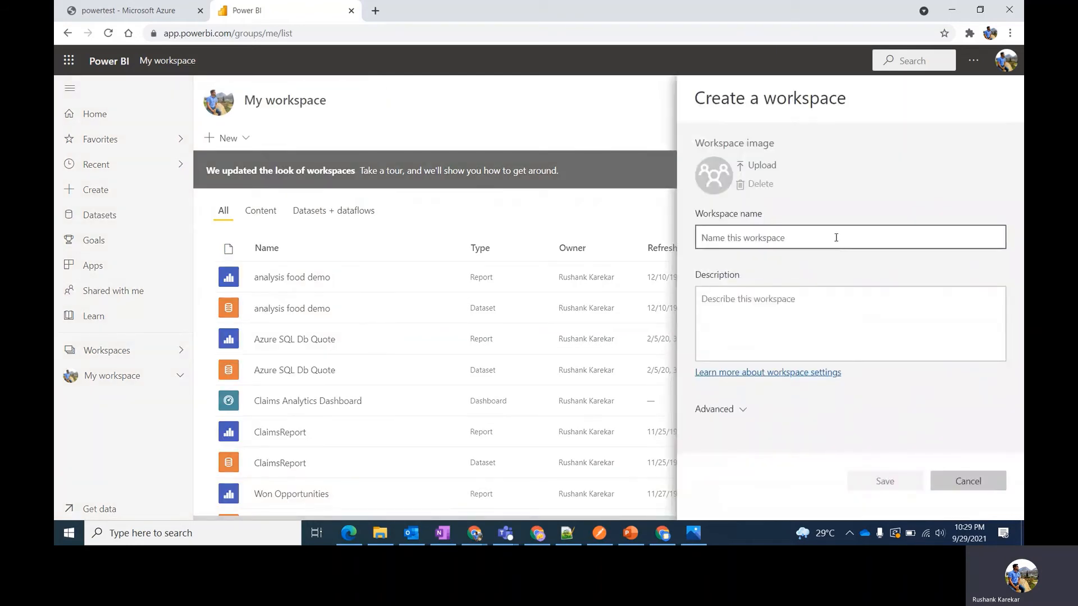
{"action": "left_click", "coordinate": [836, 237]}
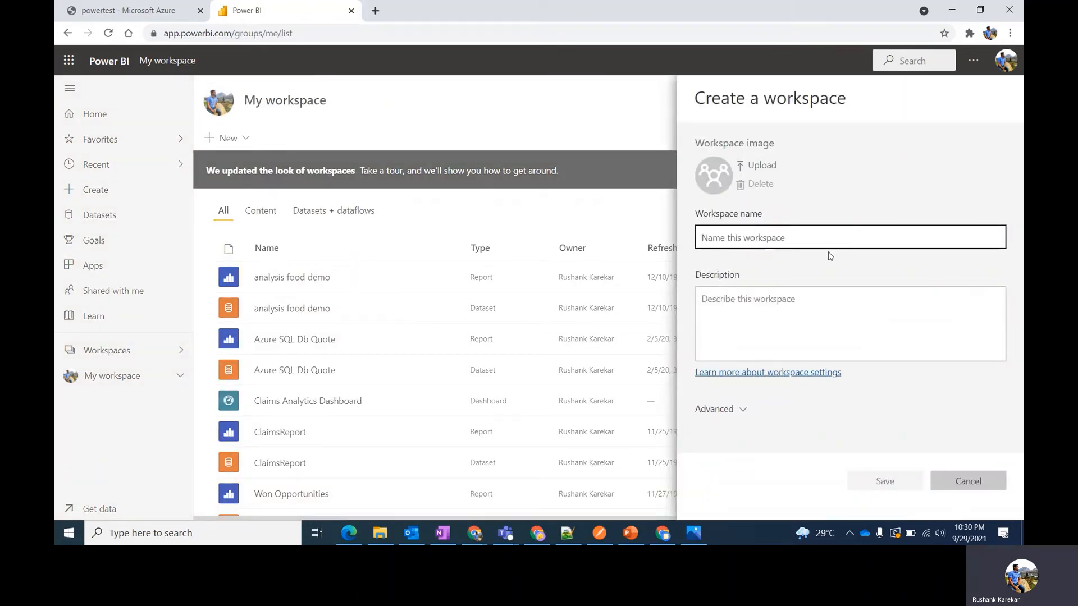
{"action": "type", "text": "power"}
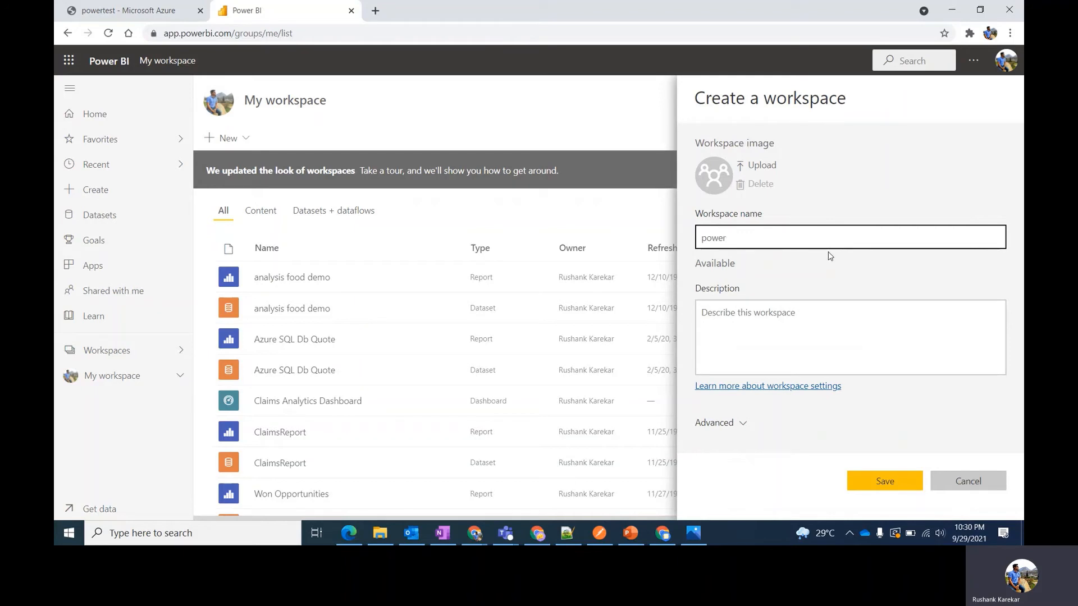
{"action": "type", "text": "bipremium"}
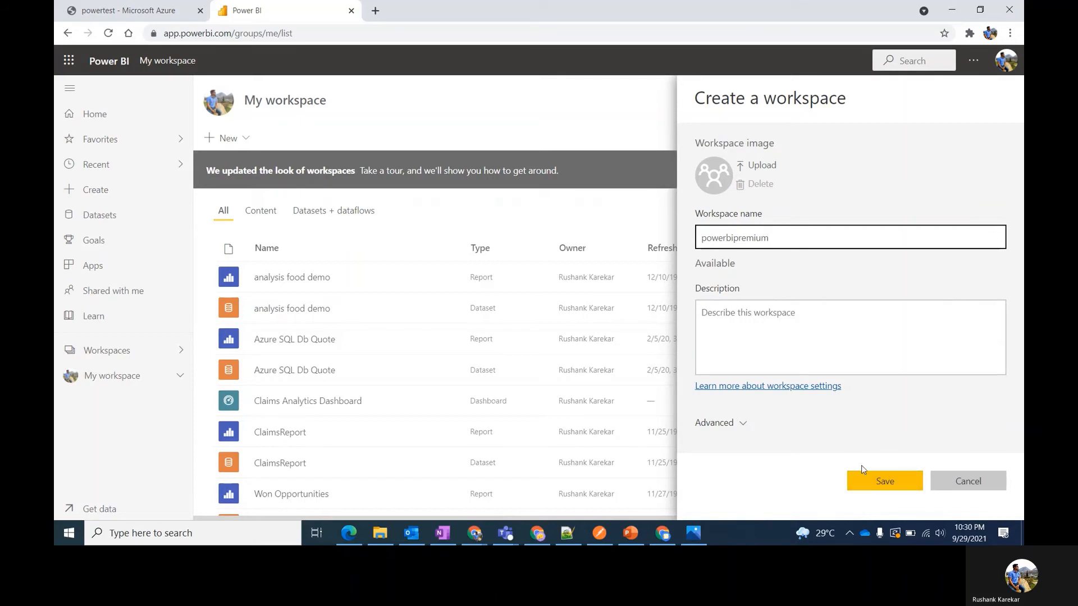
{"action": "left_click", "coordinate": [874, 485]}
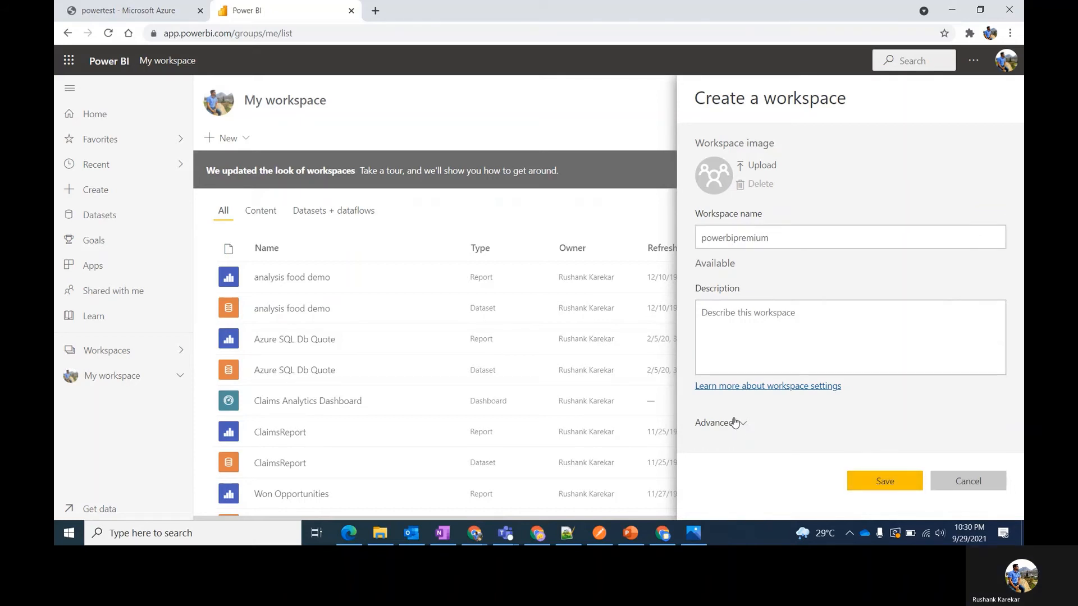
Save the workspace with the Embedded license mode on the powertest - Southeast Asia capacity, and dismiss the tour banner.
{"action": "left_click", "coordinate": [735, 423]}
{"action": "scroll", "coordinate": [761, 401], "scroll_direction": "down", "scroll_amount": 5}
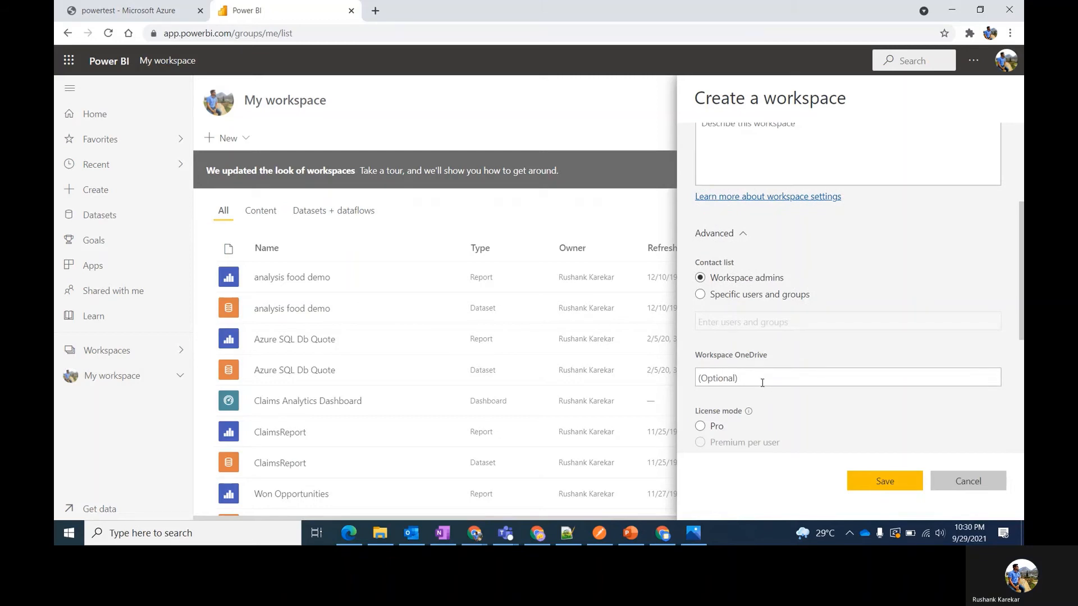
{"action": "scroll", "coordinate": [712, 431], "scroll_direction": "down", "scroll_amount": 2}
{"action": "left_click", "coordinate": [701, 350]}
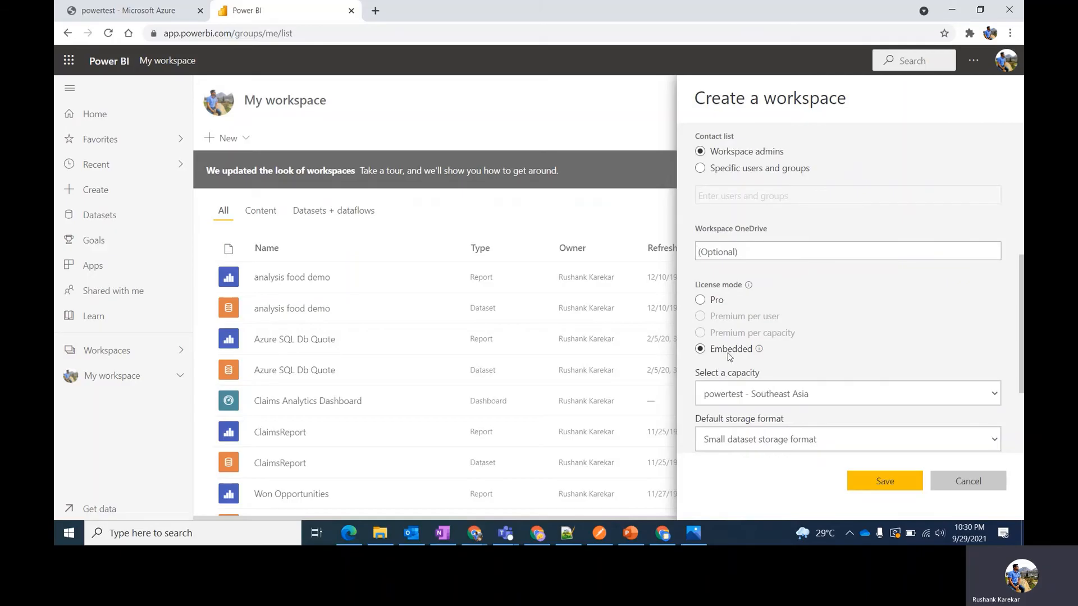
{"action": "scroll", "coordinate": [754, 419], "scroll_direction": "down", "scroll_amount": 1}
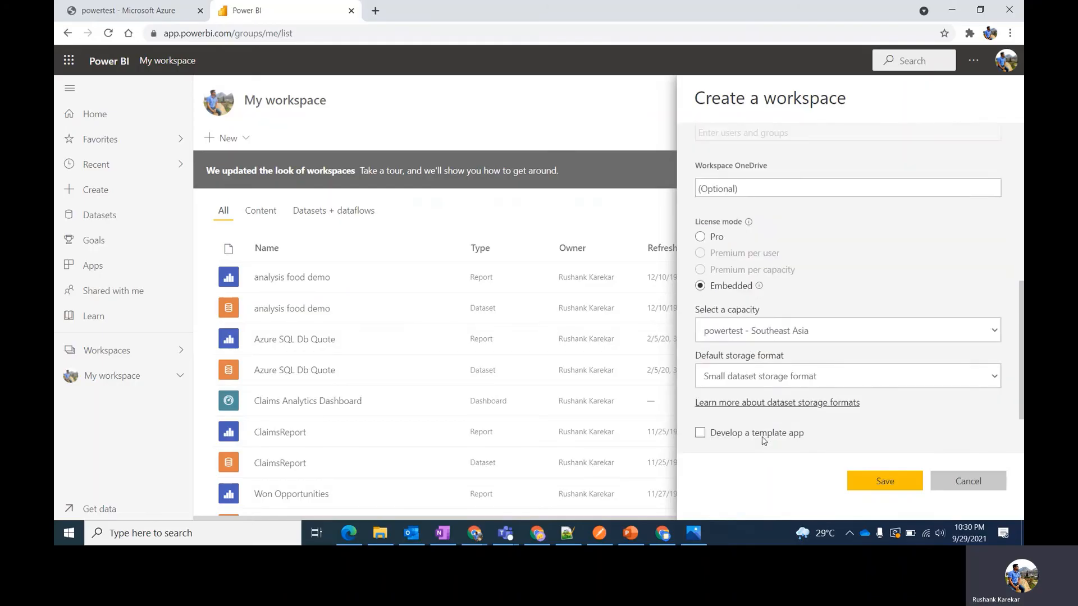
{"action": "left_click", "coordinate": [872, 471]}
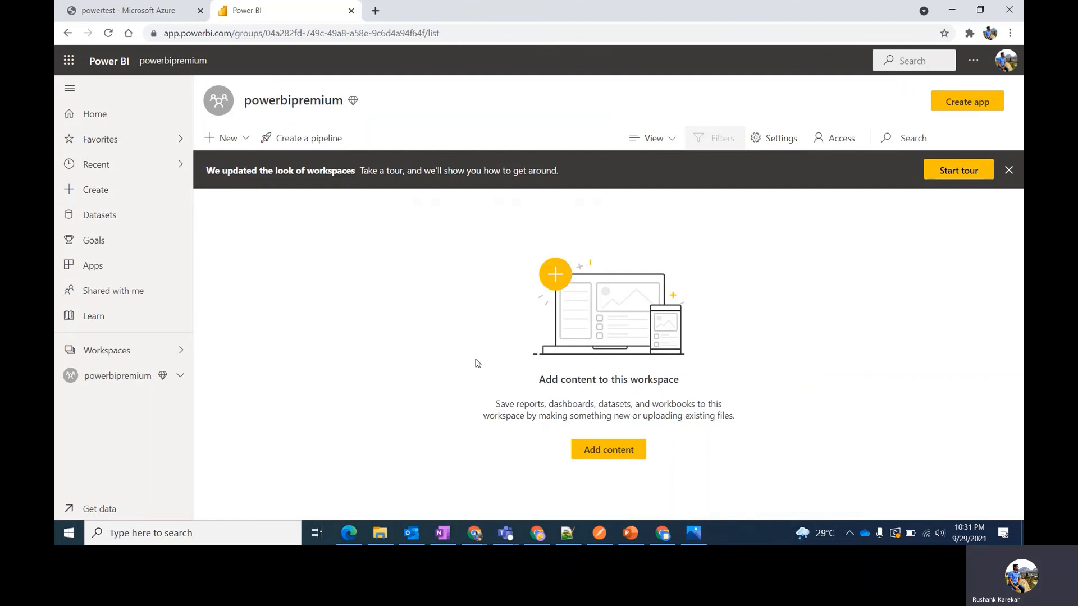
{"action": "left_click", "coordinate": [1009, 171]}
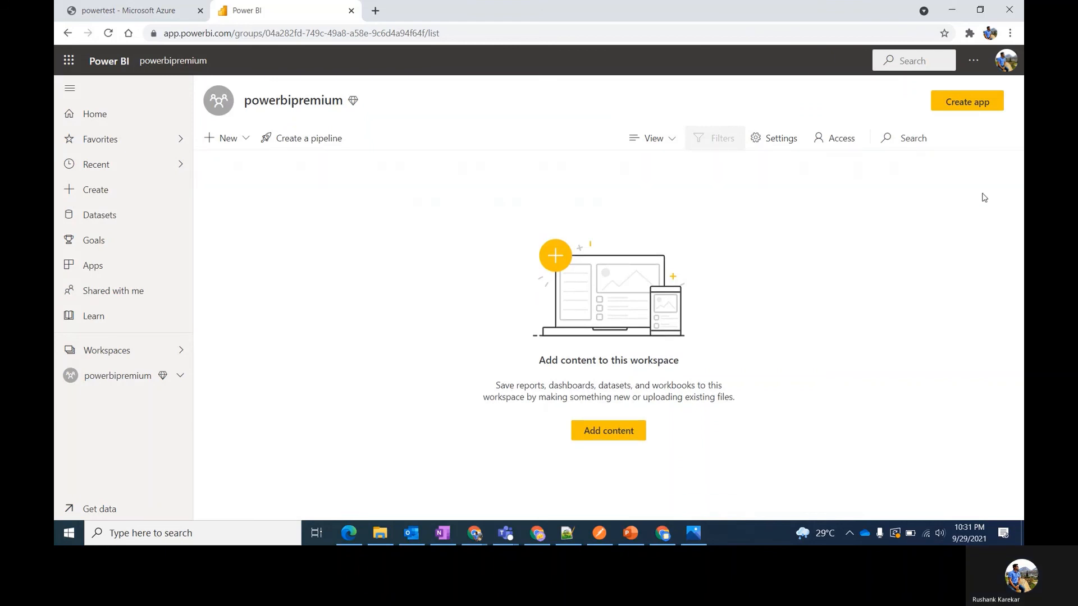